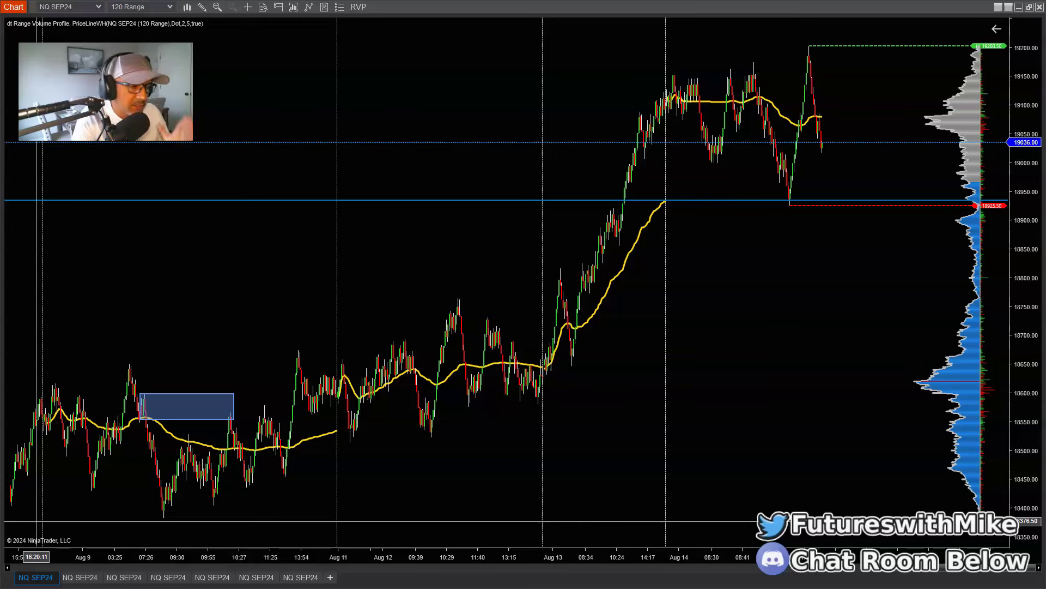
- Examine the NQ SEP24 chart's earlier price action back to August 6, comparing the swing highs and lows with recent sessions
left_click(41, 517)
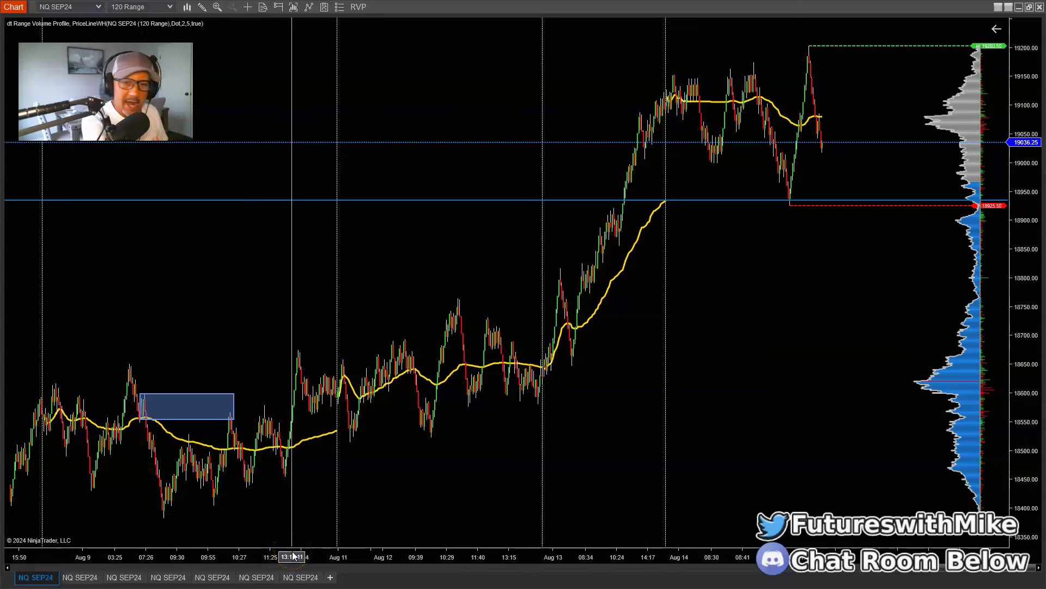
left_click(444, 490)
left_click_drag(396, 567, 556, 557)
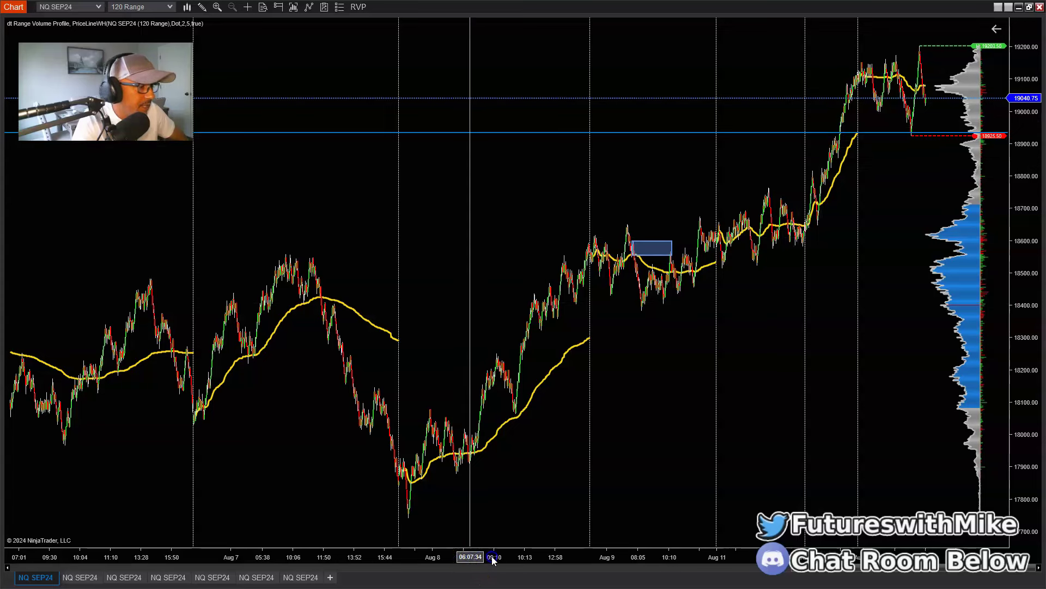
left_click_drag(491, 556, 537, 556)
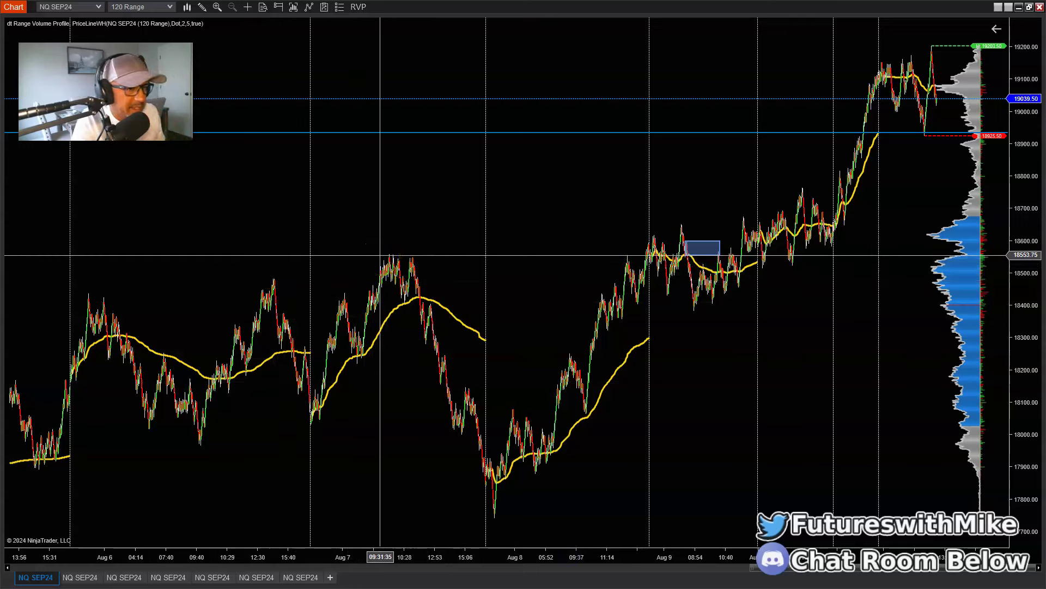
left_click(397, 259)
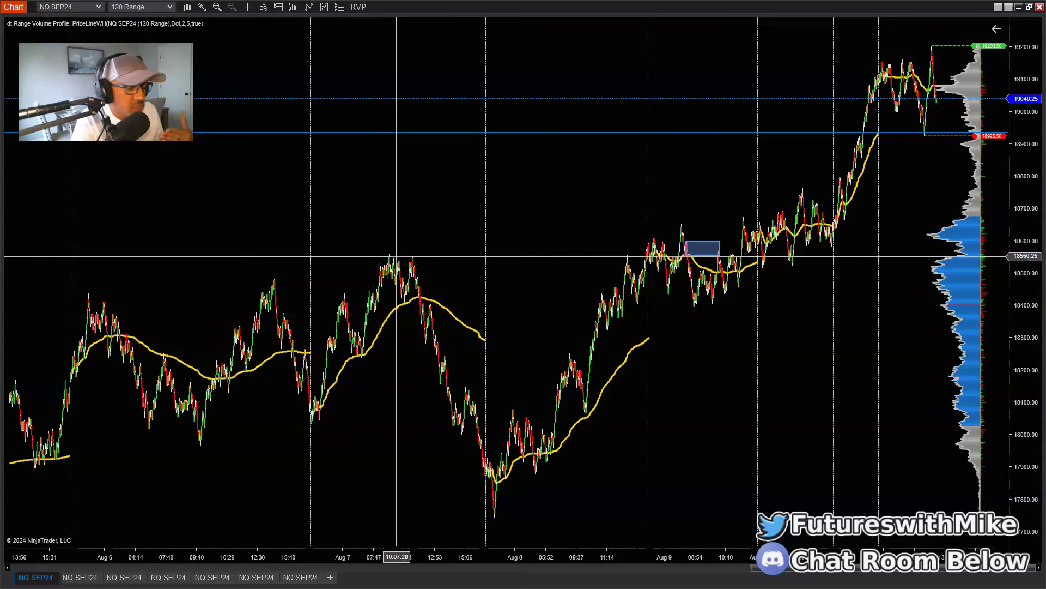
left_click(367, 257)
left_click(157, 381)
left_click(34, 448)
left_click(51, 436)
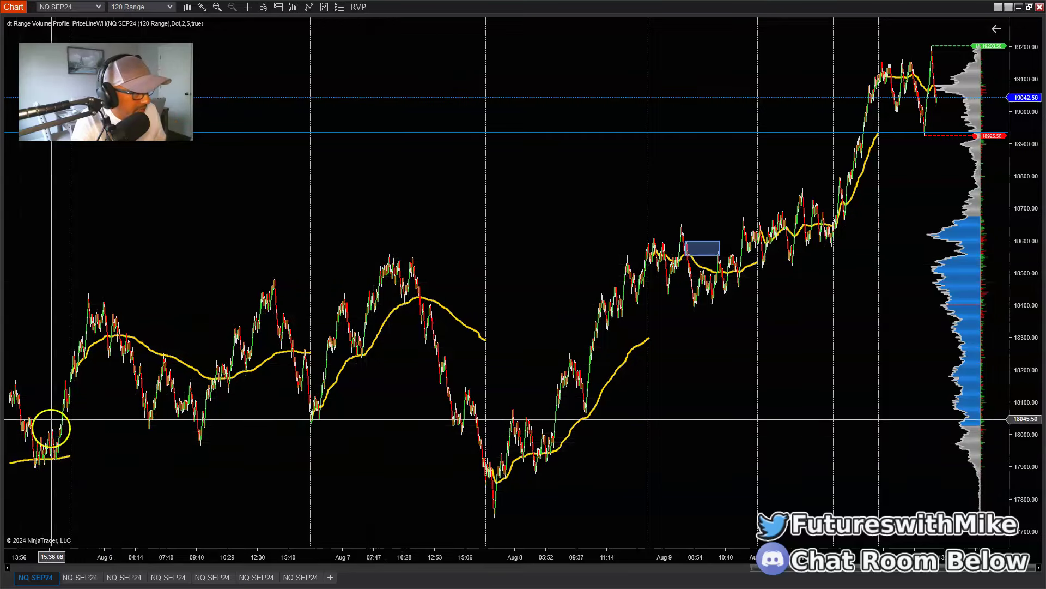
left_click(43, 468)
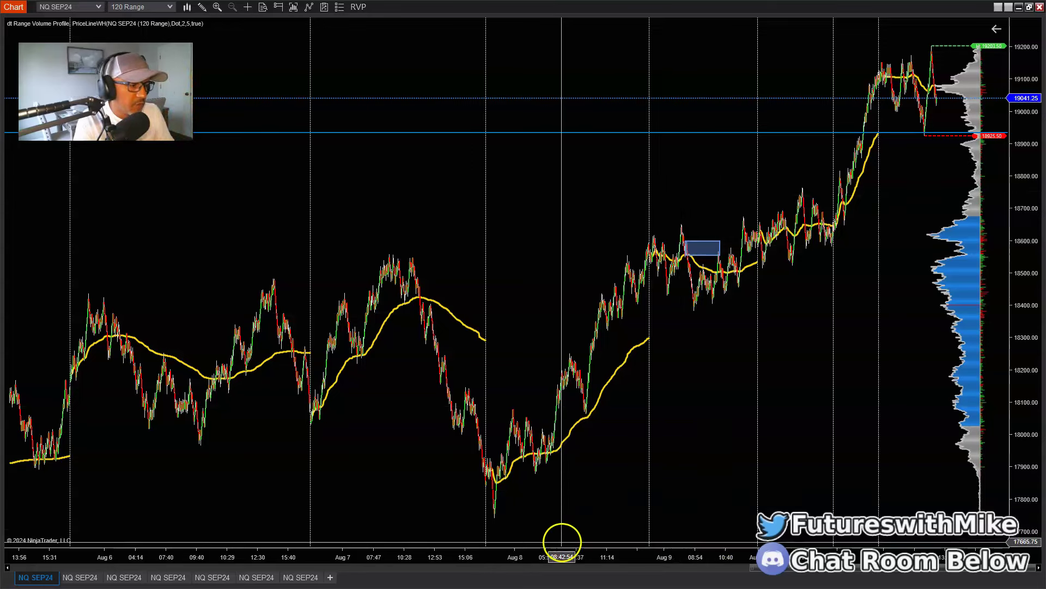
left_click_drag(568, 557, 439, 556)
left_click(453, 455)
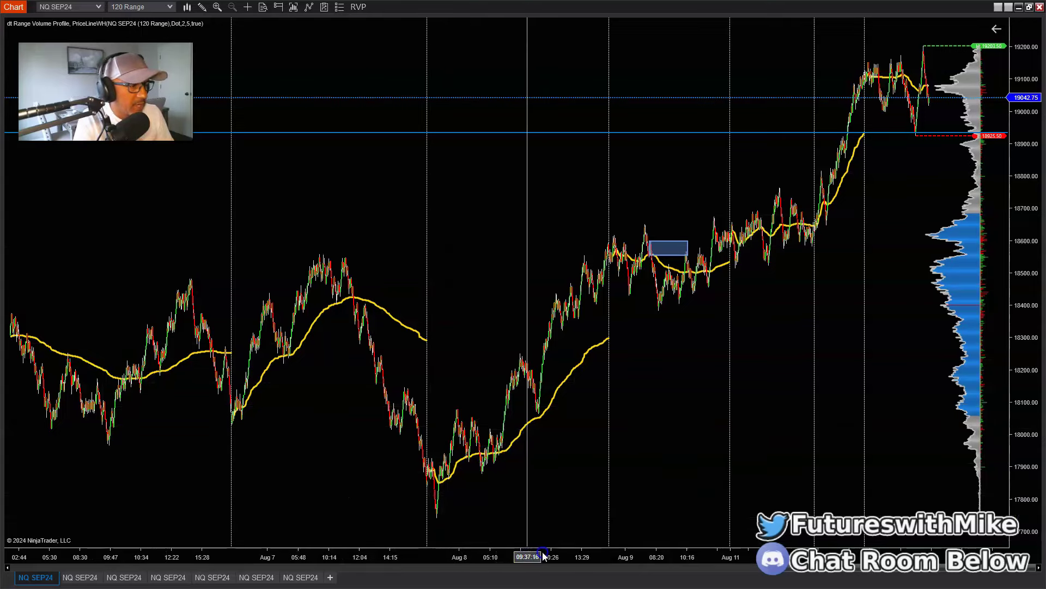
scroll(226, 354, "down", 2)
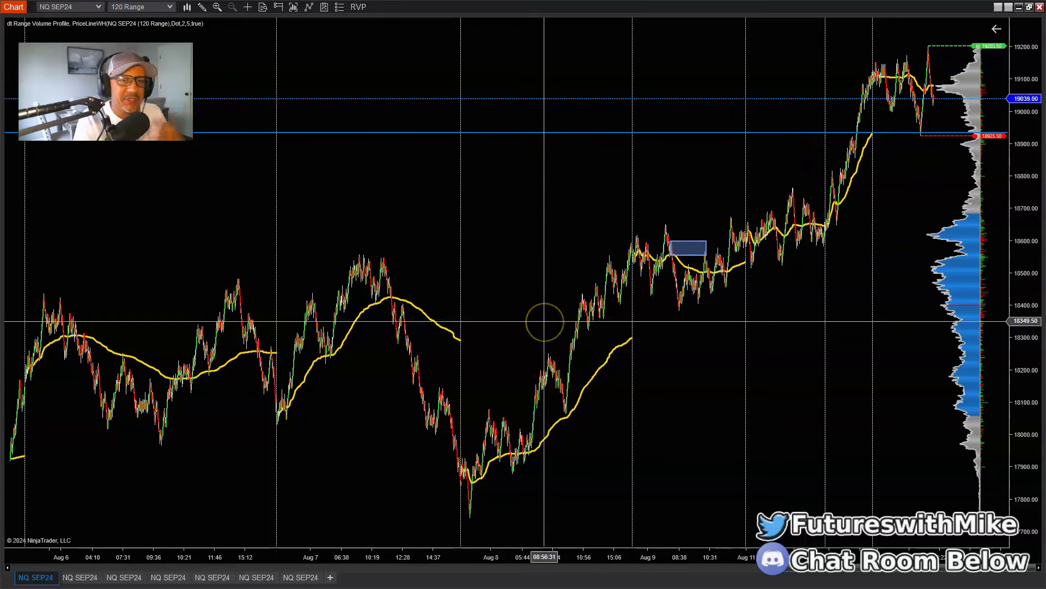
- Draw a horizontal arrow line at about 18,555 from the August 7 highs into the August 8 session
left_click_drag(697, 558, 569, 558)
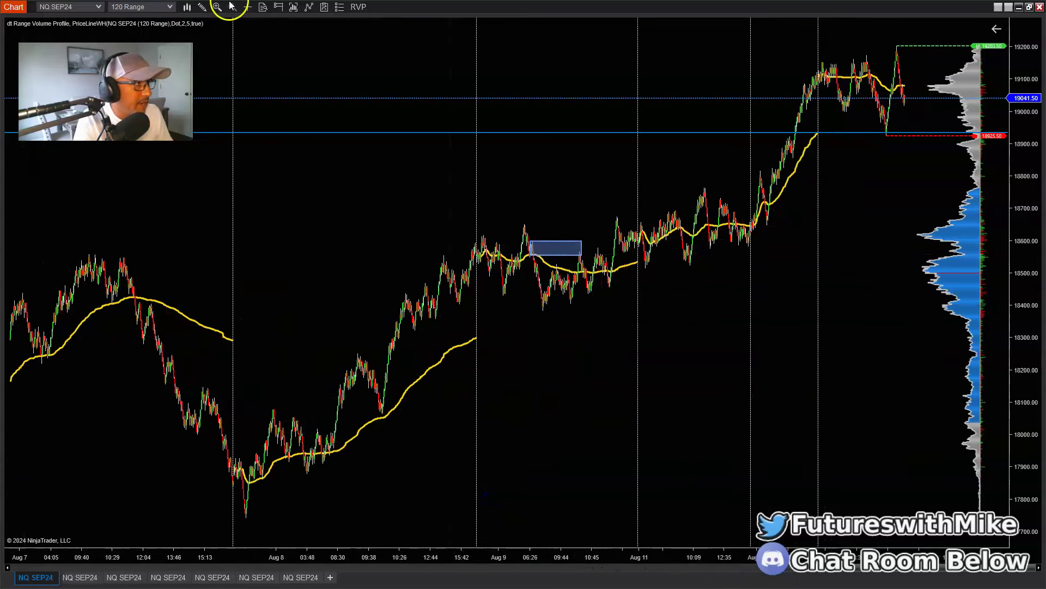
left_click(202, 7)
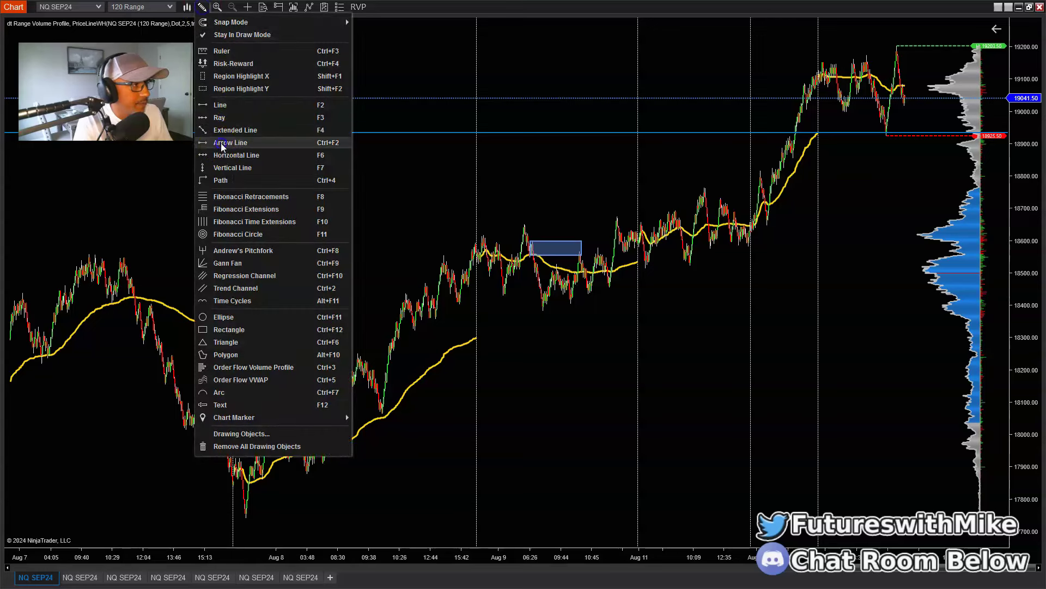
left_click(224, 143)
left_click(49, 255)
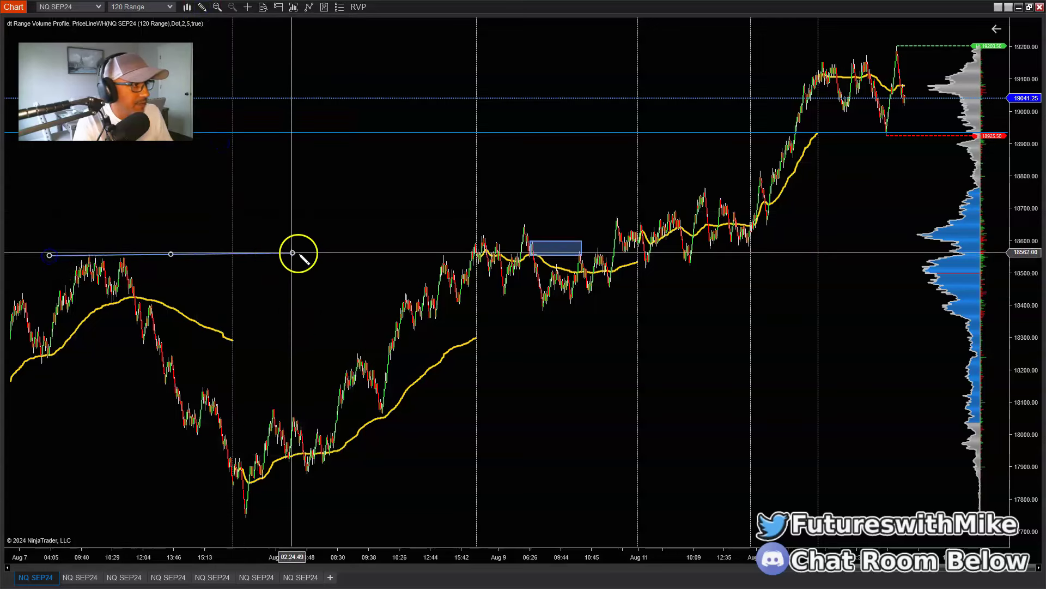
left_click(374, 254)
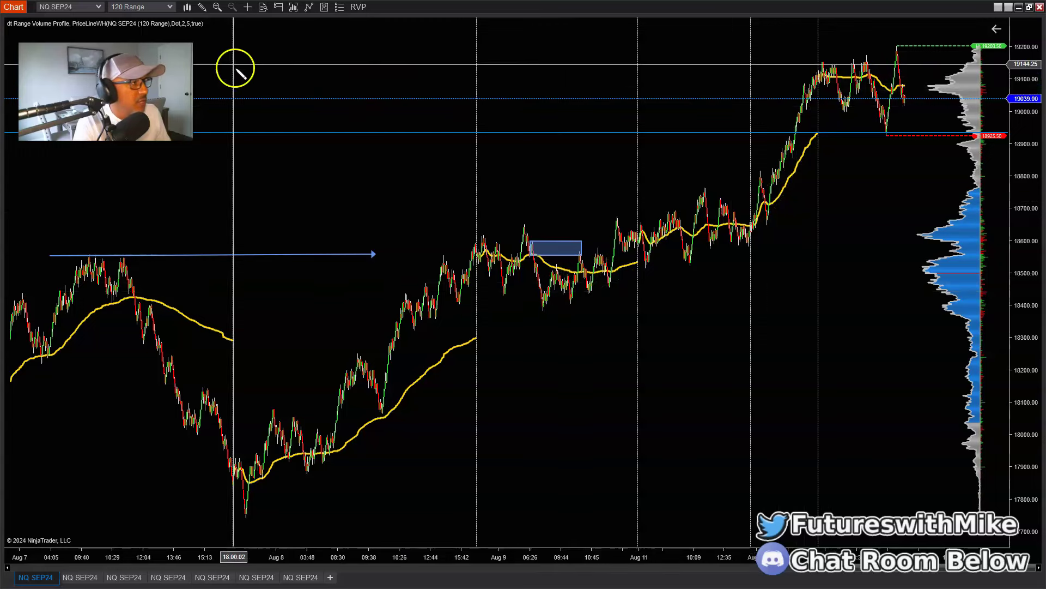
- Trace the zigzag of swing lows and highs from August 9 up to the August 14 peak near 19,150 with connected arrow lines
left_click(500, 287)
left_click(525, 222)
left_click(549, 303)
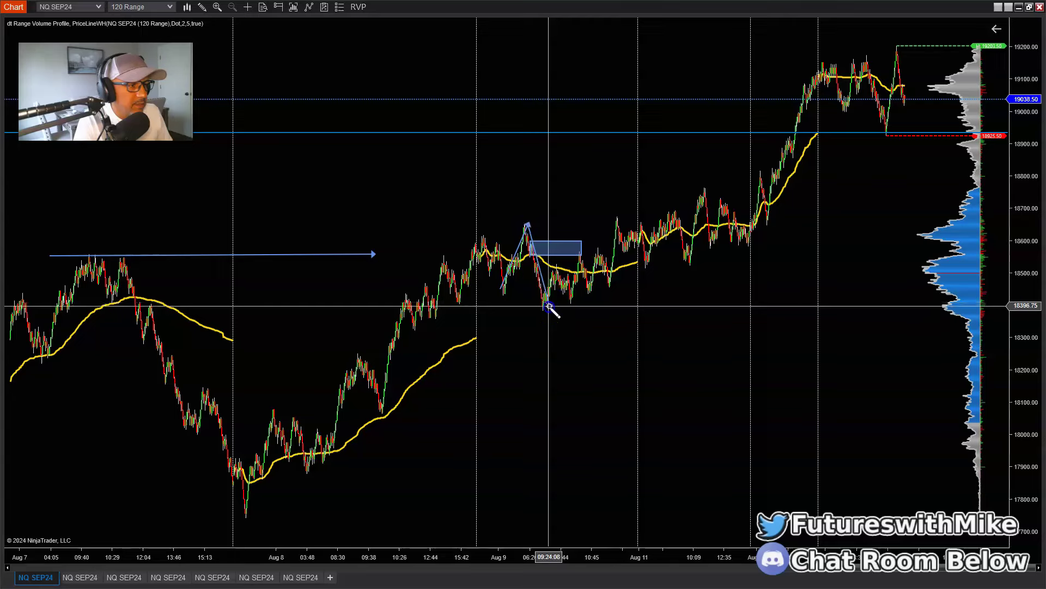
left_click(616, 217)
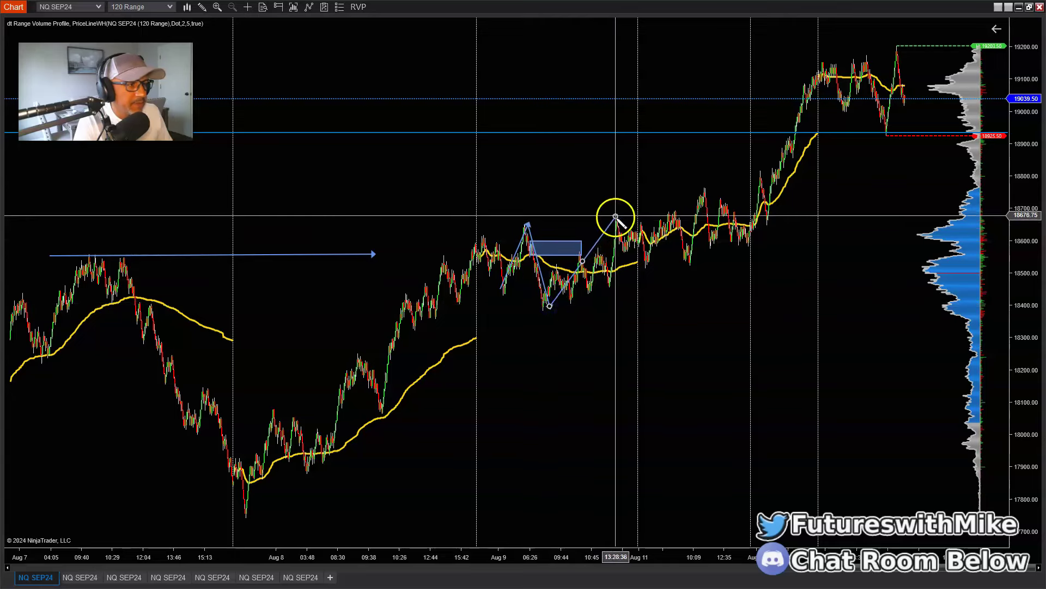
left_click(647, 265)
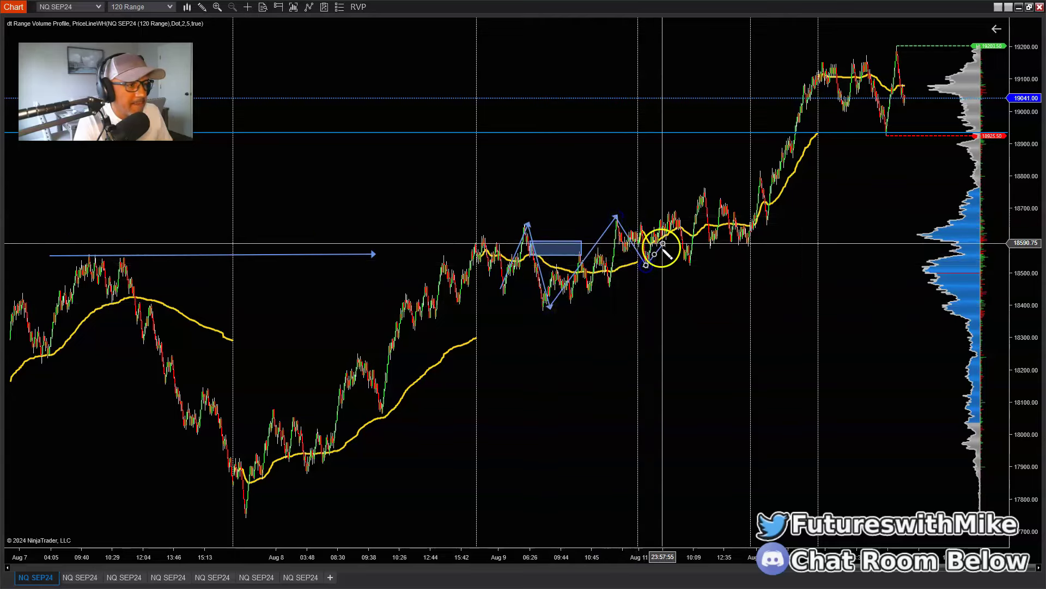
left_click(703, 192)
left_click(737, 244)
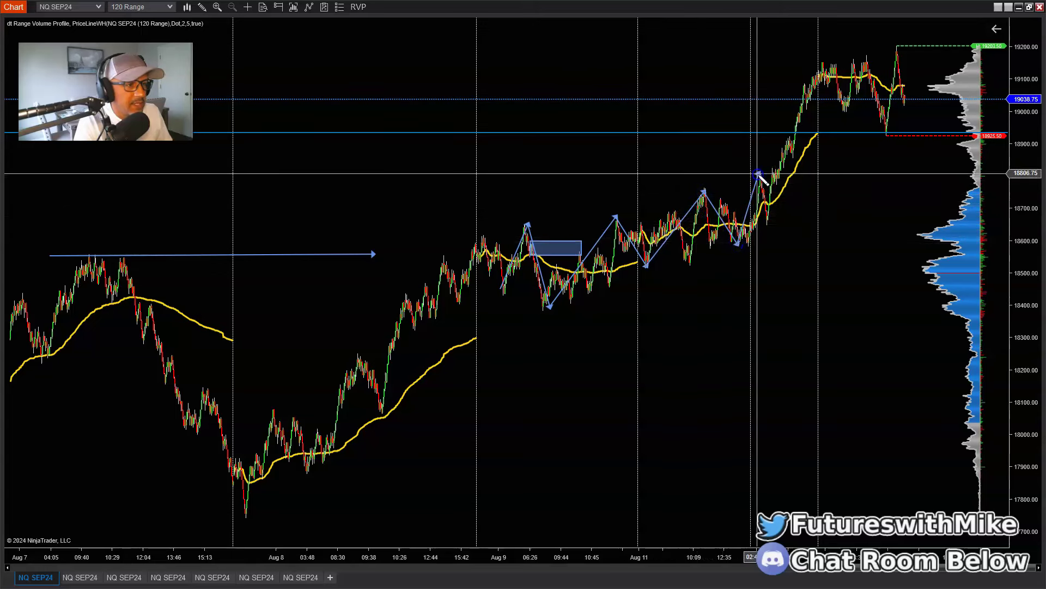
left_click(757, 174)
left_click(768, 226)
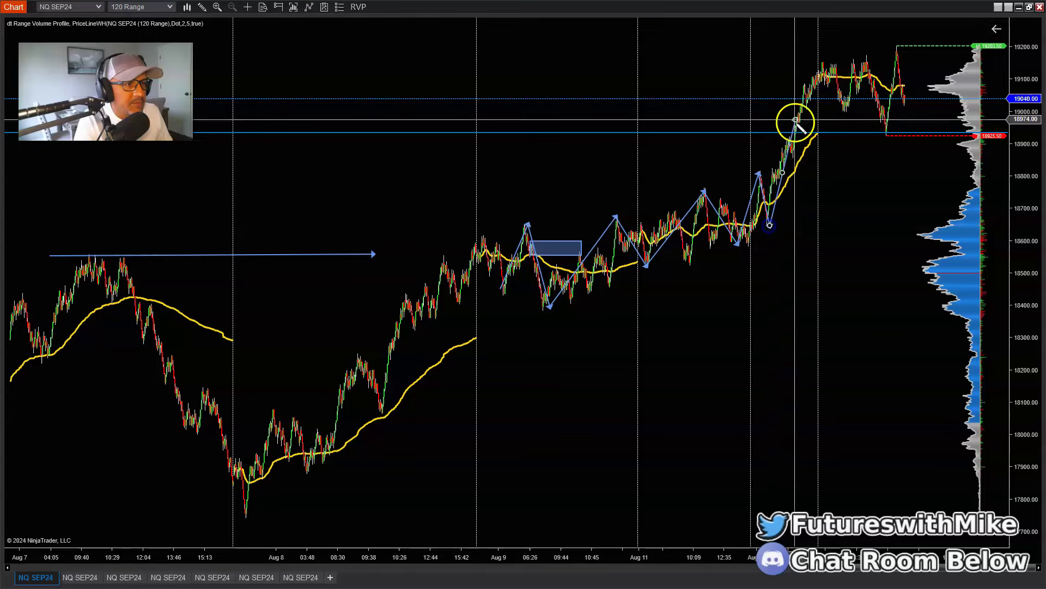
double_click(829, 62)
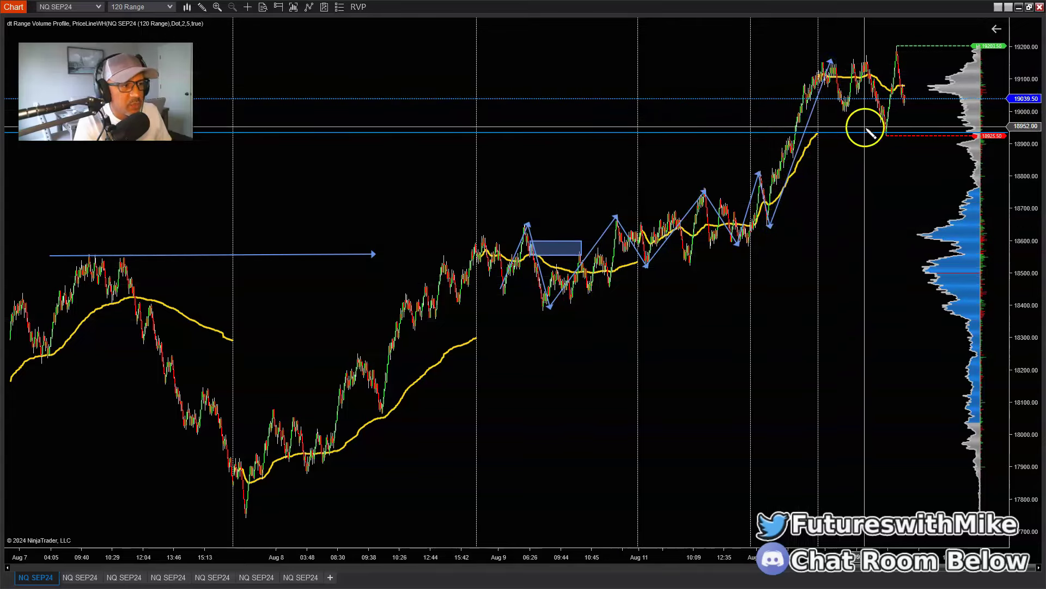
- Draw a trend channel rising from the August 8 low beneath the rally, with its parallel upper line above the highs
left_click(203, 7)
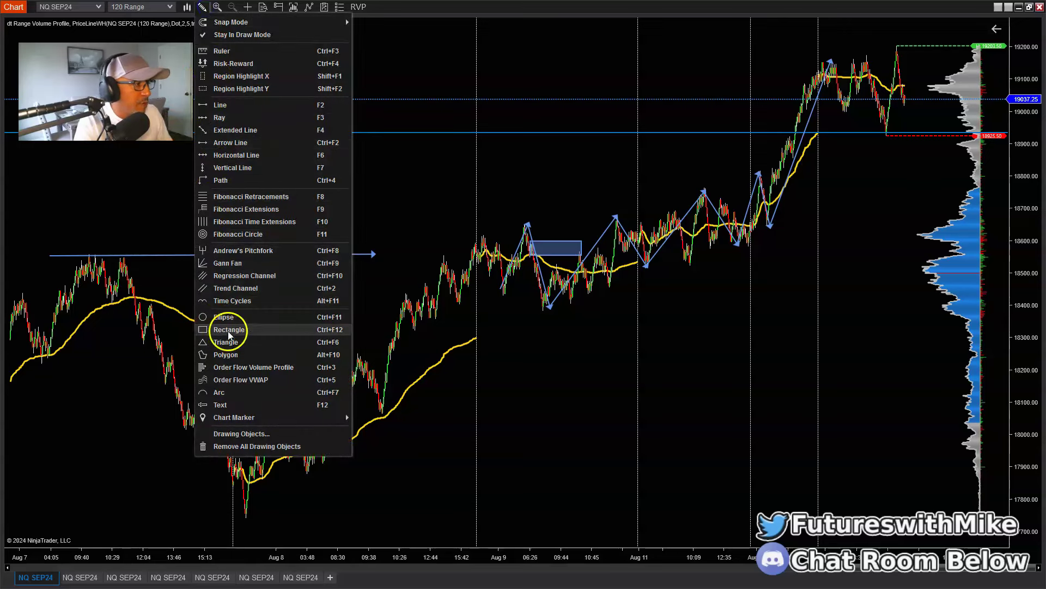
left_click(240, 276)
left_click(243, 519)
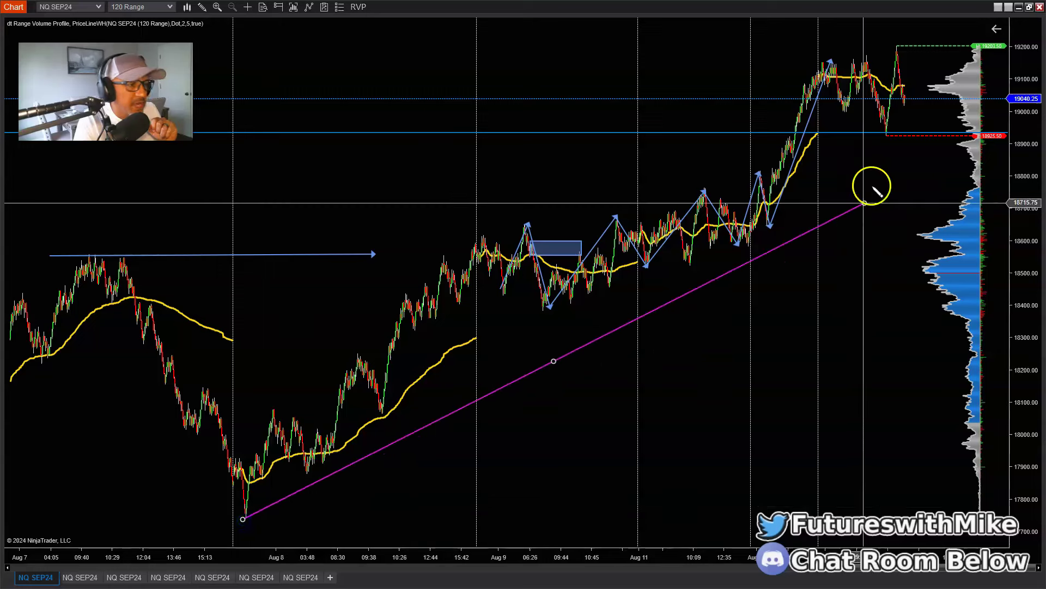
left_click(892, 160)
left_click(288, 318)
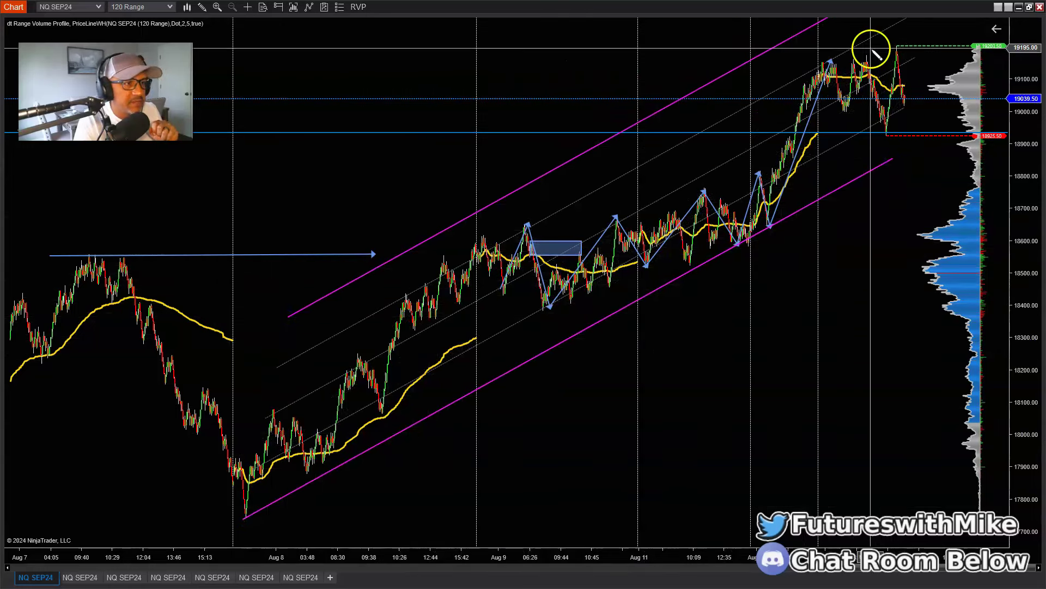
- Delete the trend channel around the rally
left_click(578, 155)
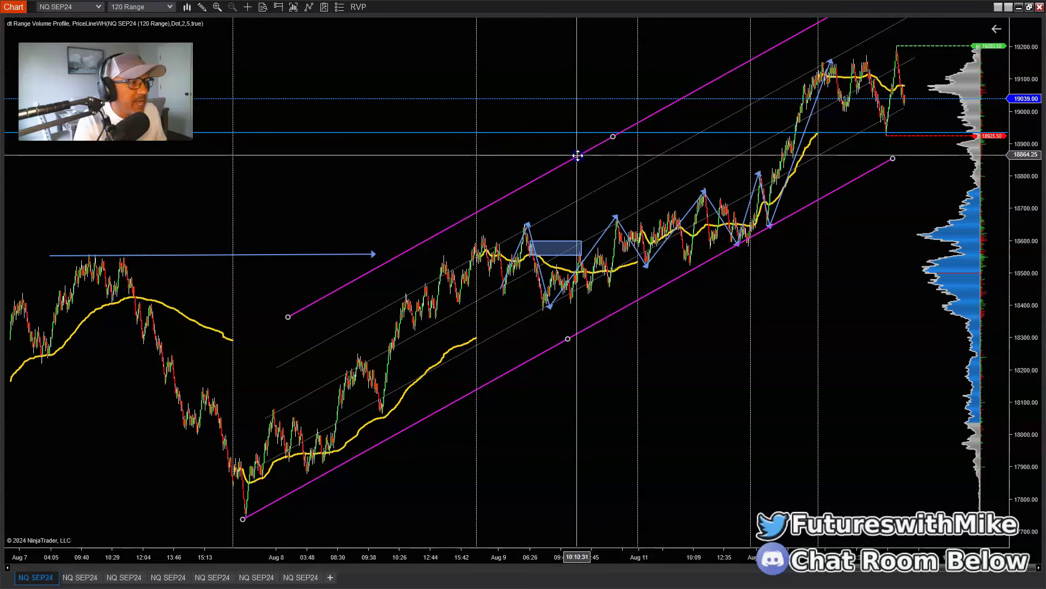
key("Delete")
left_click(623, 230)
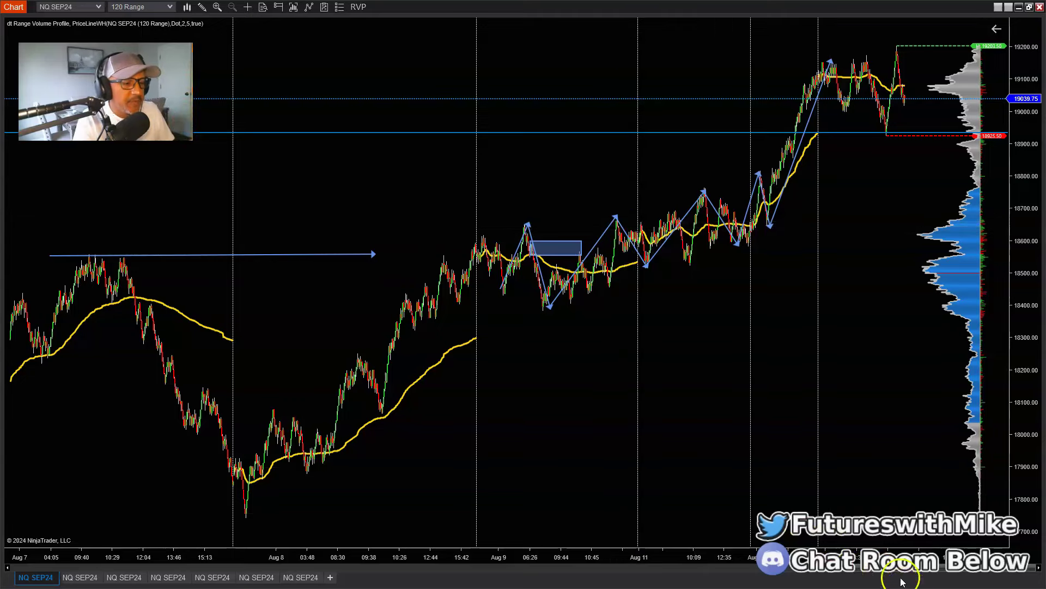
- Draw an arrow line up the last August 14 rally, from the session low near 18,935 to about 19,147
left_click_drag(895, 555, 594, 539)
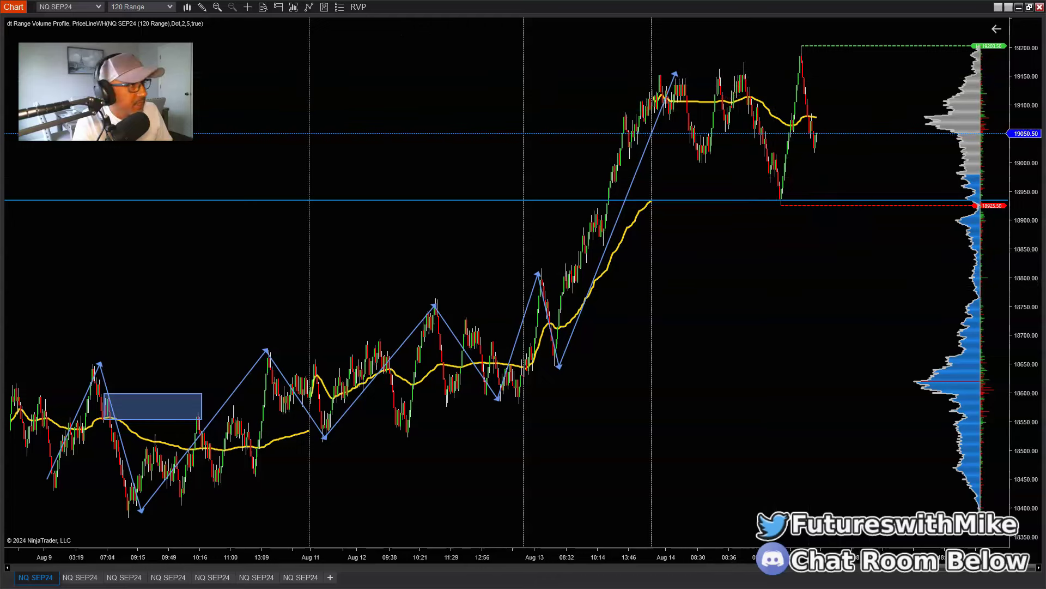
left_click(202, 7)
left_click(251, 144)
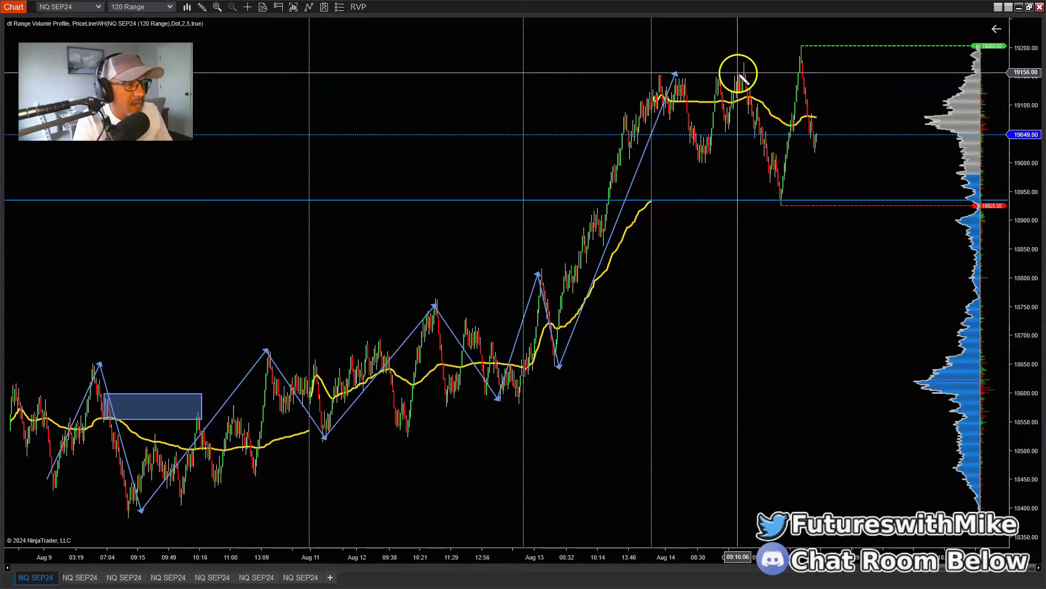
left_click(781, 200)
left_click(790, 140)
double_click(800, 76)
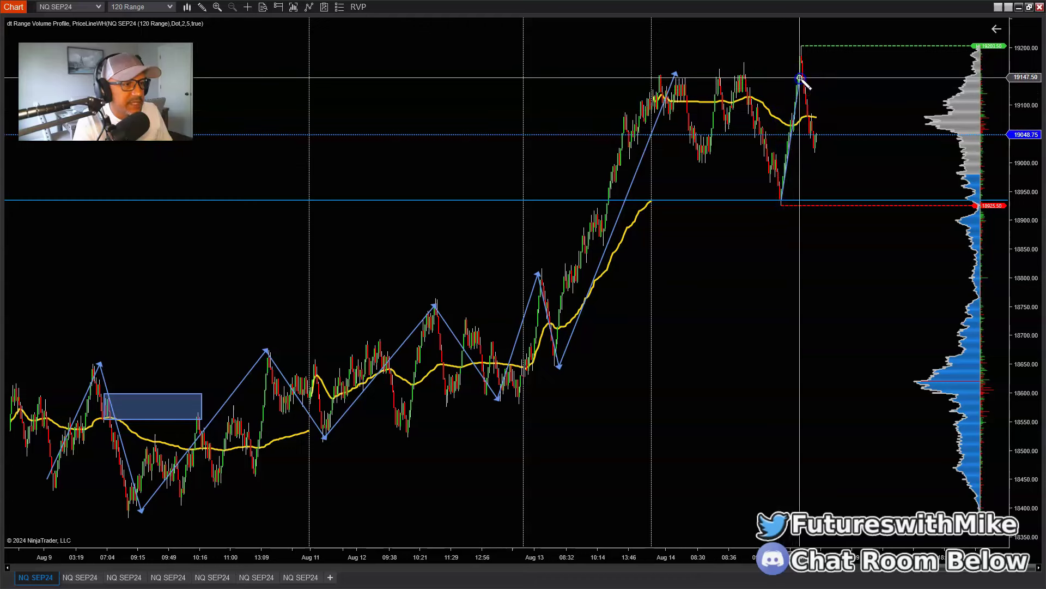
double_click(841, 236)
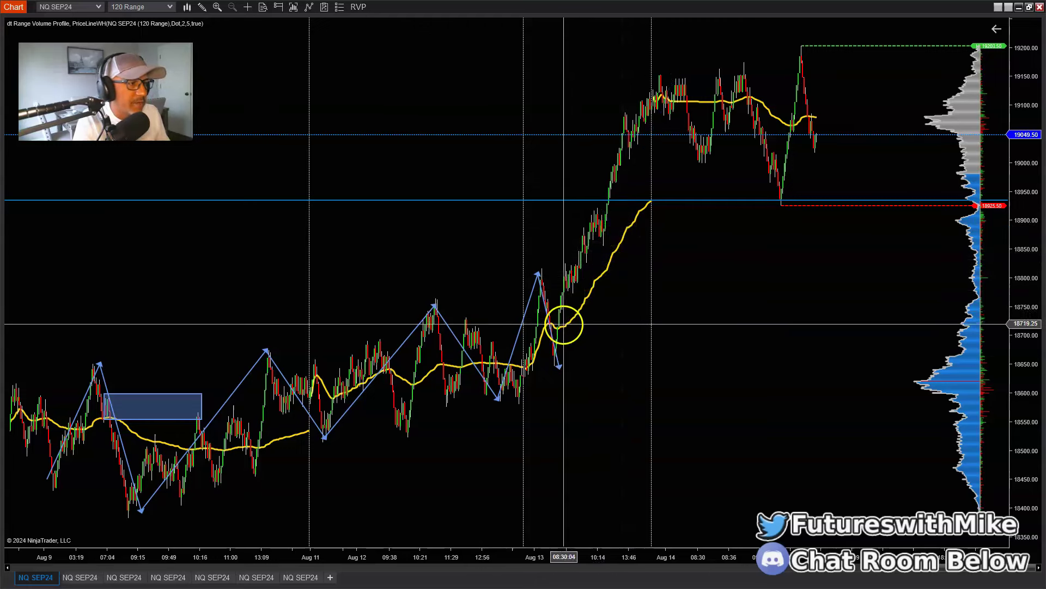
- Delete the zigzag arrow lines tracing the swings from August 9 onward, keeping the existing August 9 rectangle
key("Delete")
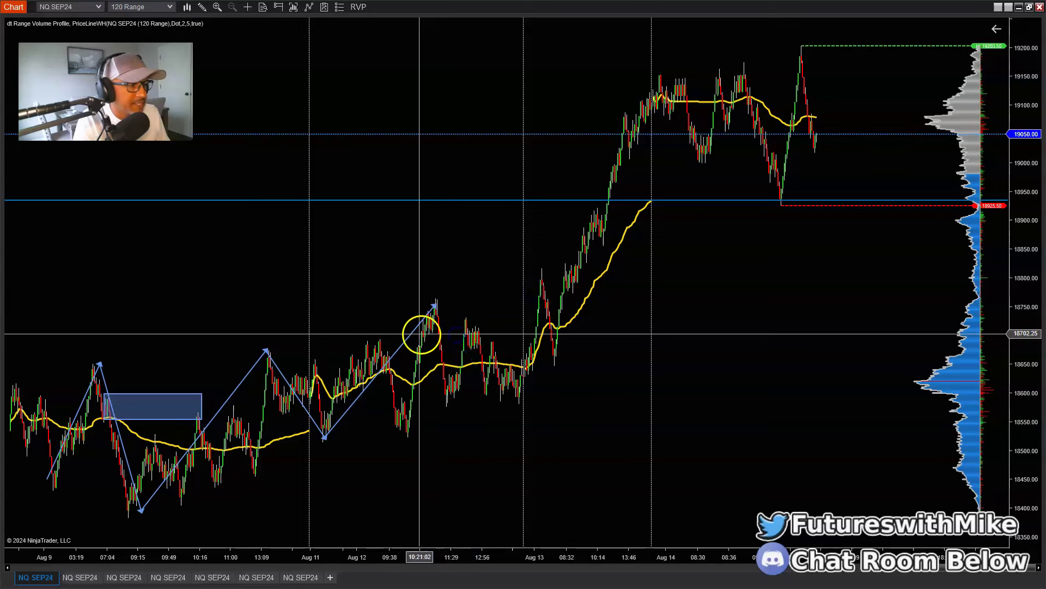
key("Delete")
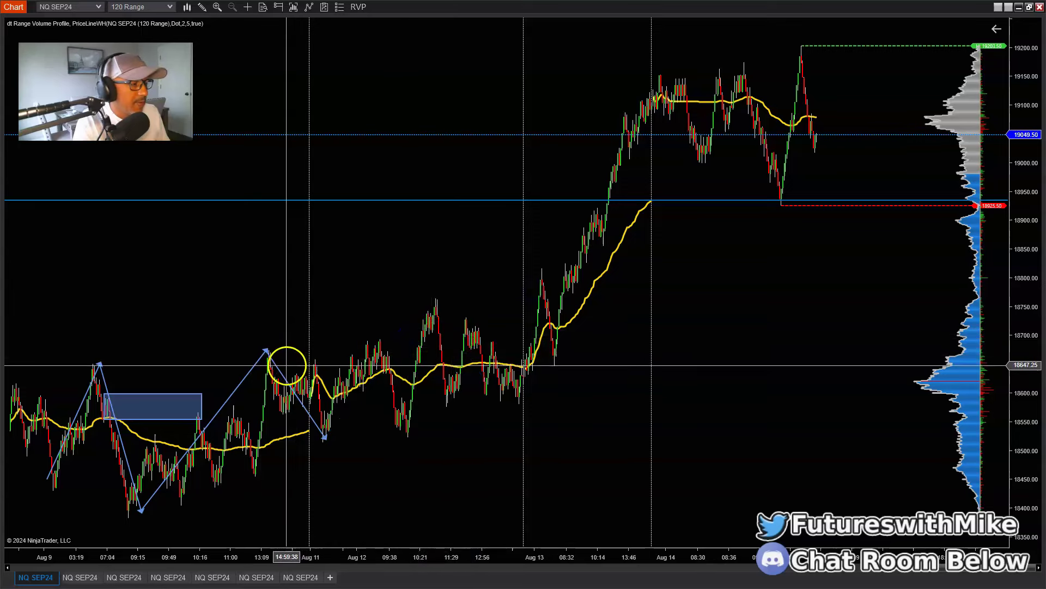
key("Delete")
key("Delete")
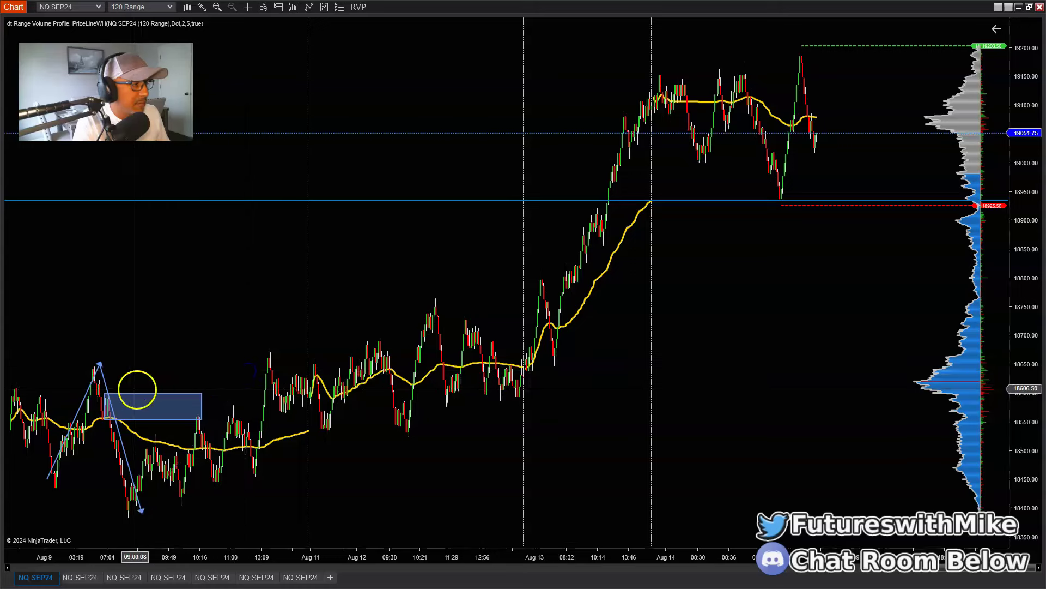
key("Delete")
left_click(145, 366)
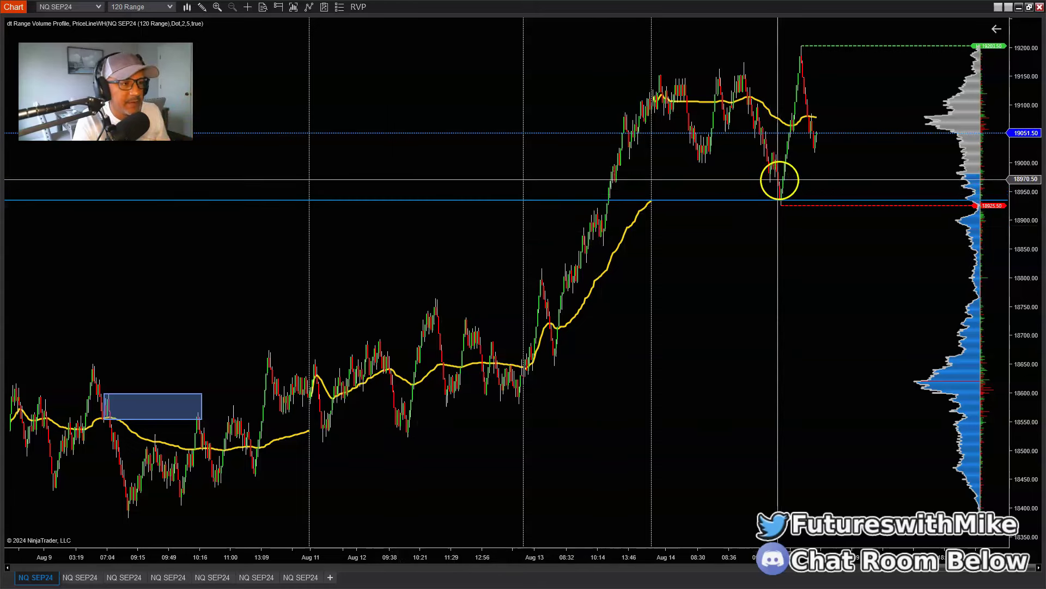
- Draw a rectangle over the August 14 low, spanning about 18,967 down to 18,925 and extending past the latest bars
left_click(202, 8)
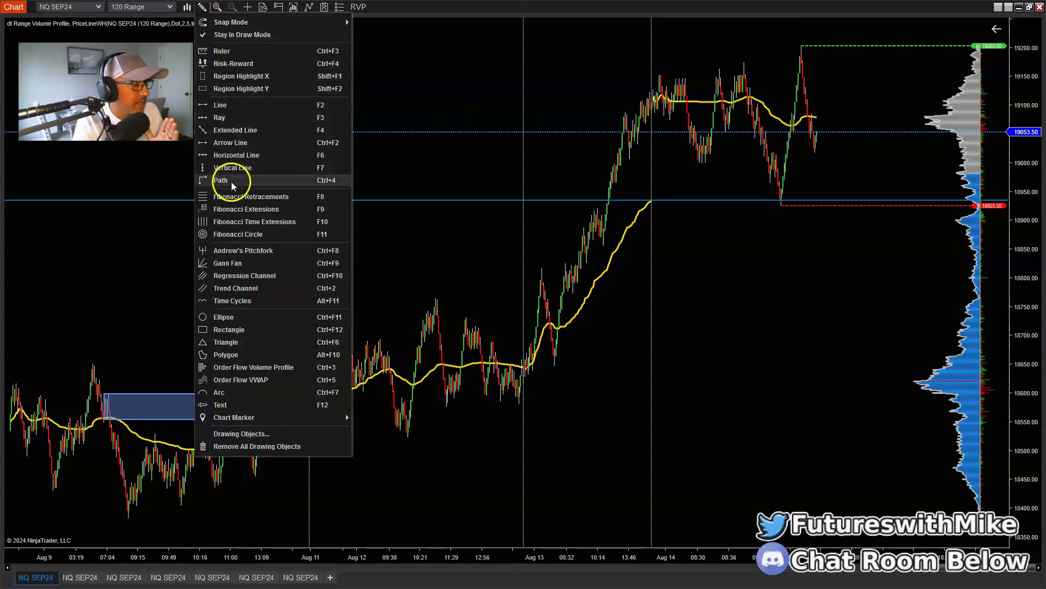
left_click(229, 329)
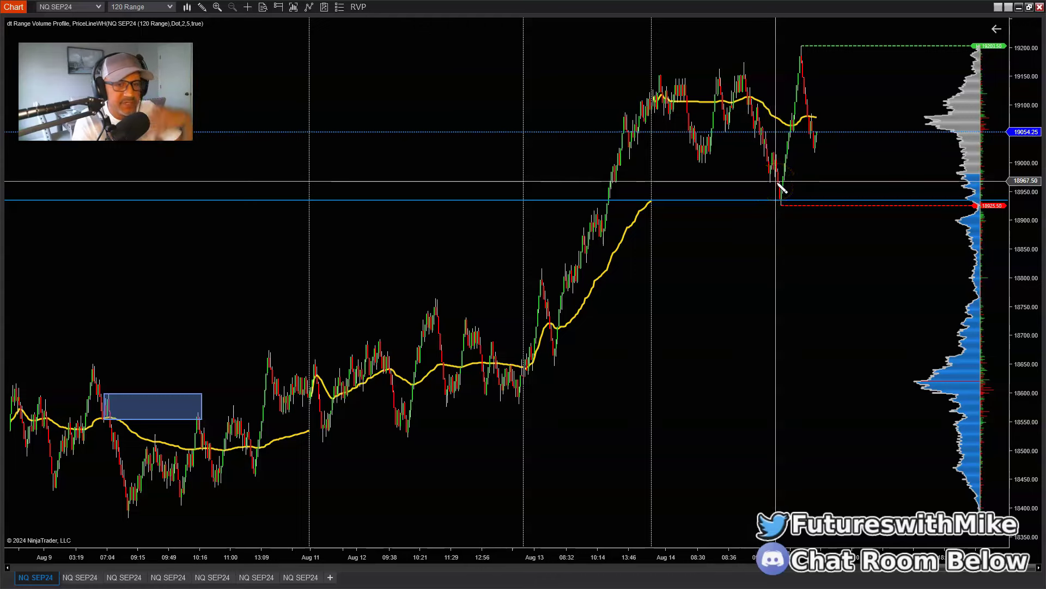
left_click_drag(777, 181, 895, 206)
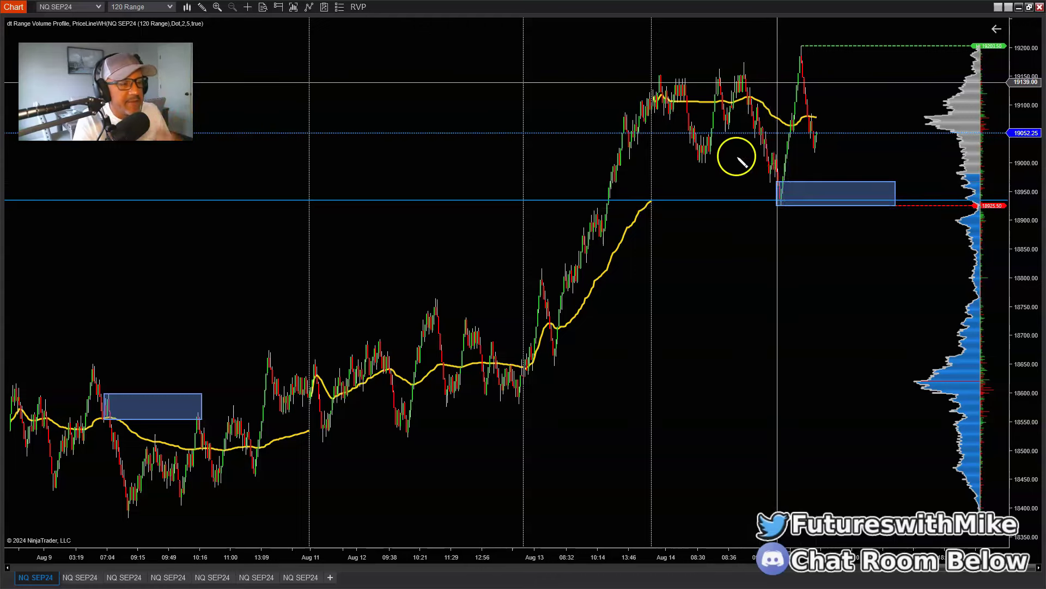
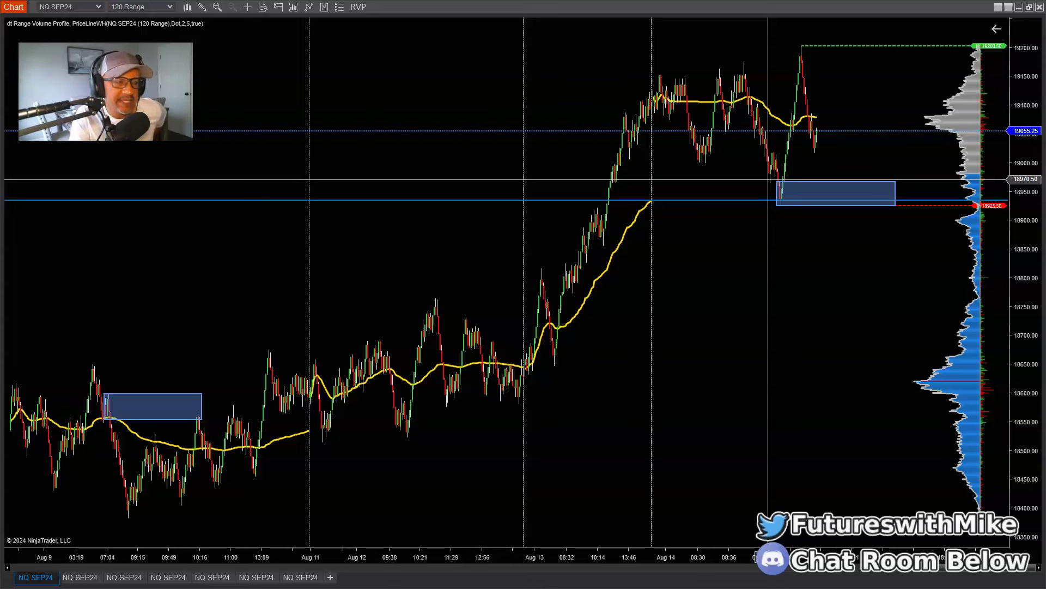
- Examine the August 14 swing highs and lows, comparing the early-session range with the session high and the rectangle zone
left_click(728, 77)
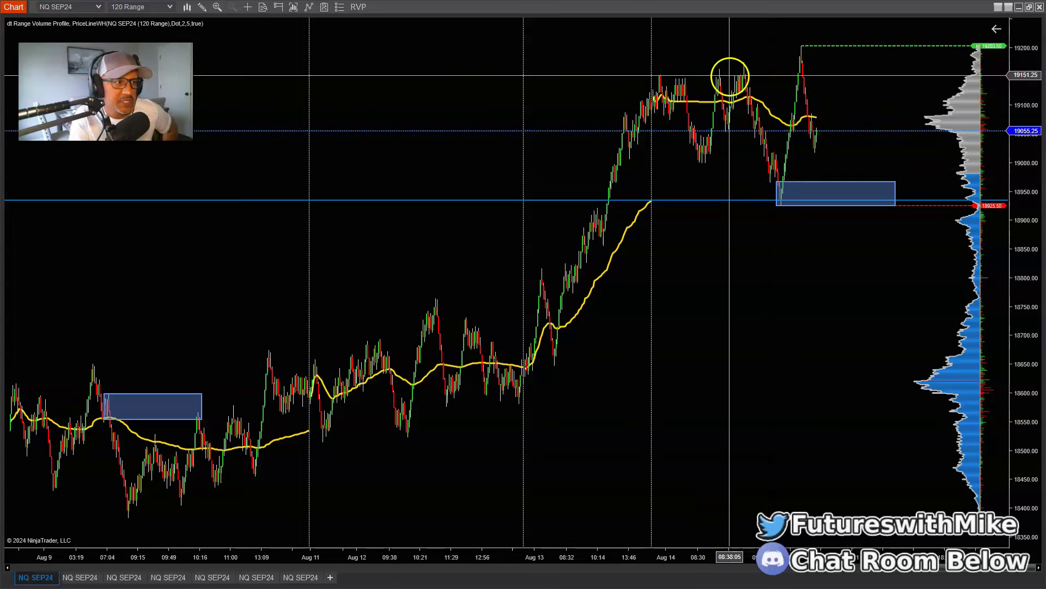
left_click(715, 166)
left_click(680, 170)
left_click(705, 158)
left_click(837, 205)
left_click(794, 48)
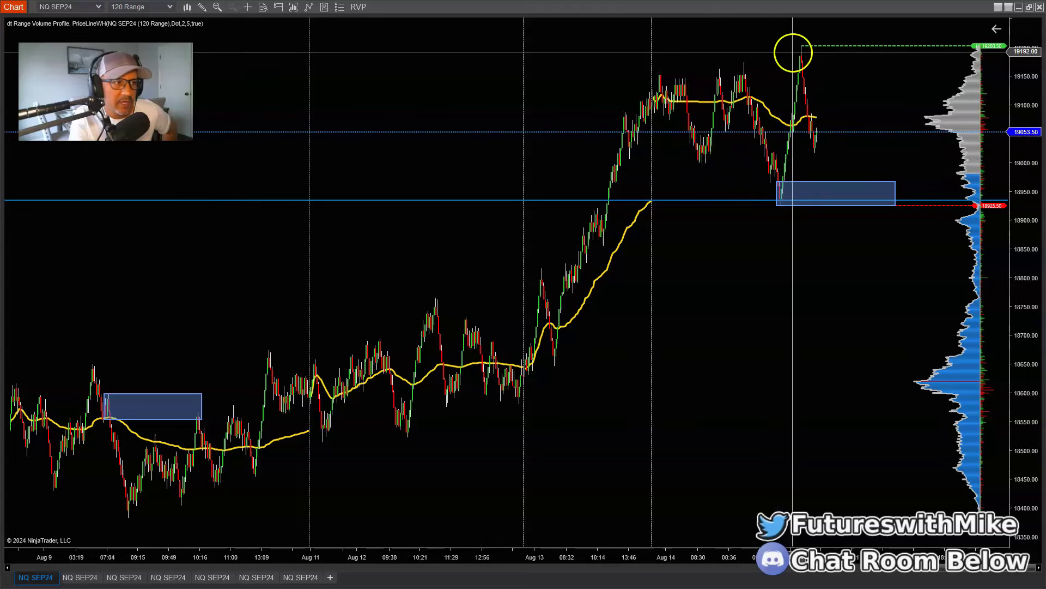
left_click(707, 164)
left_click(723, 74)
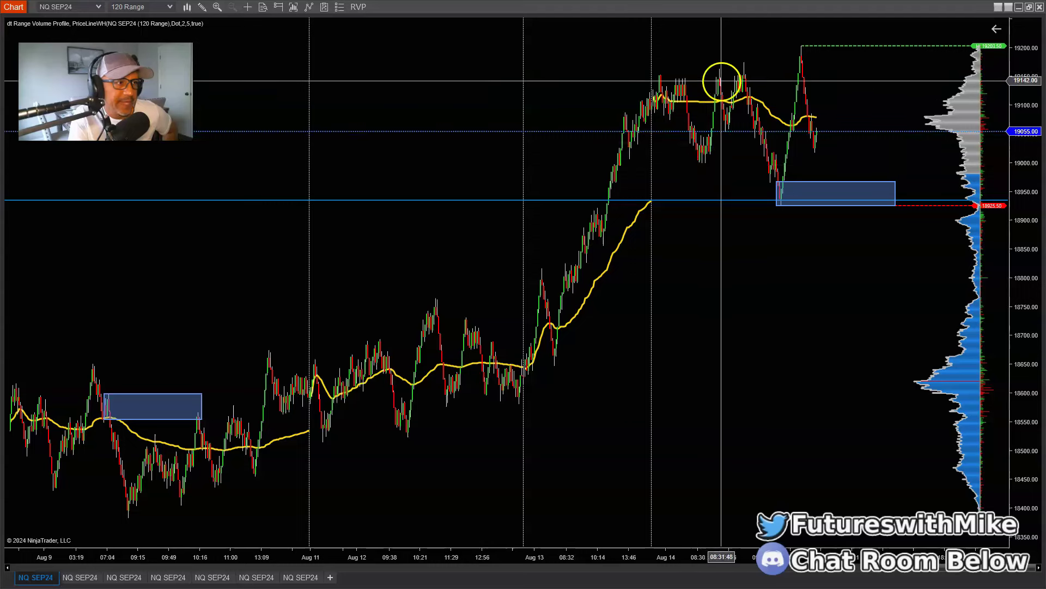
left_click(711, 155)
left_click(694, 163)
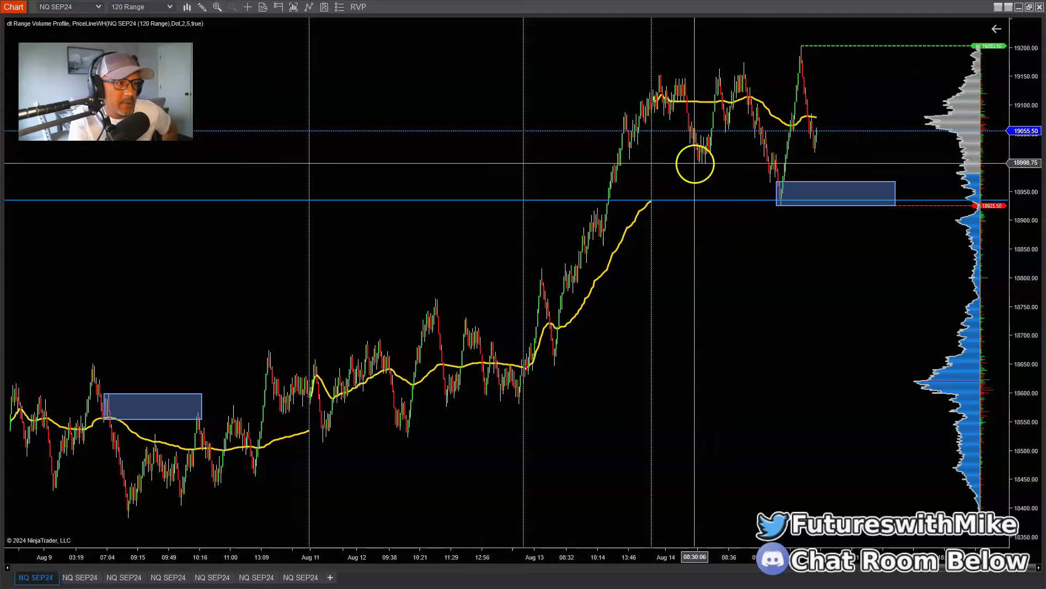
left_click(752, 211)
left_click(812, 22)
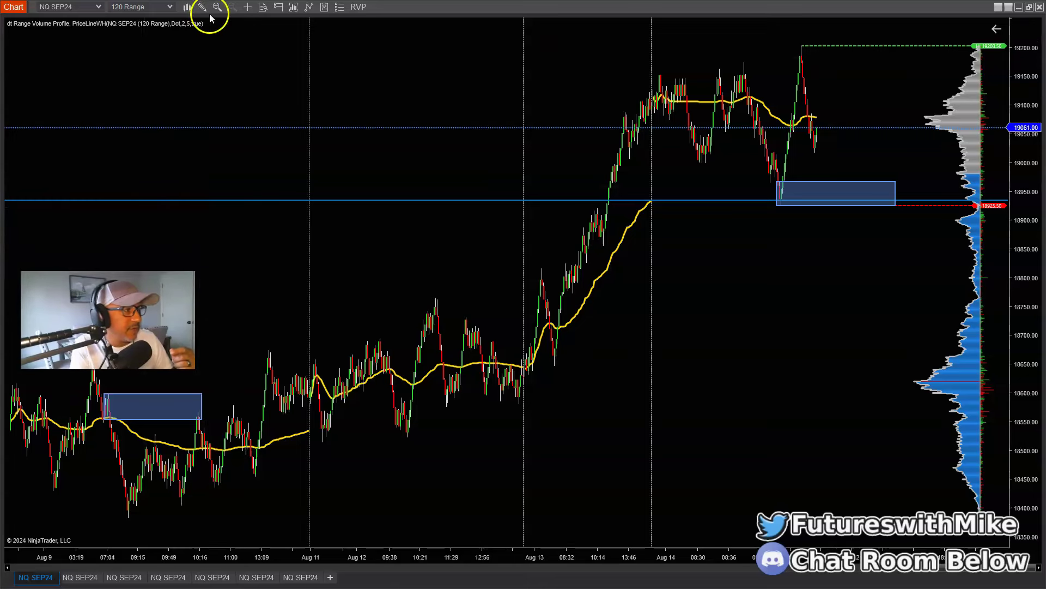
- Switch the chart style to Line on Close and examine the August 14 swing highs and lows
left_click(192, 8)
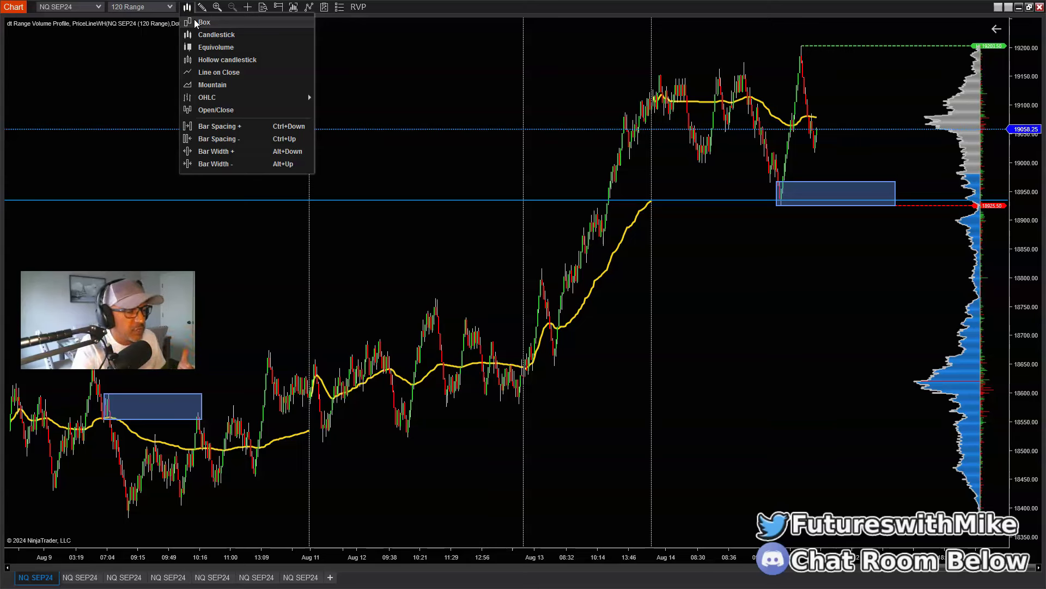
left_click(204, 34)
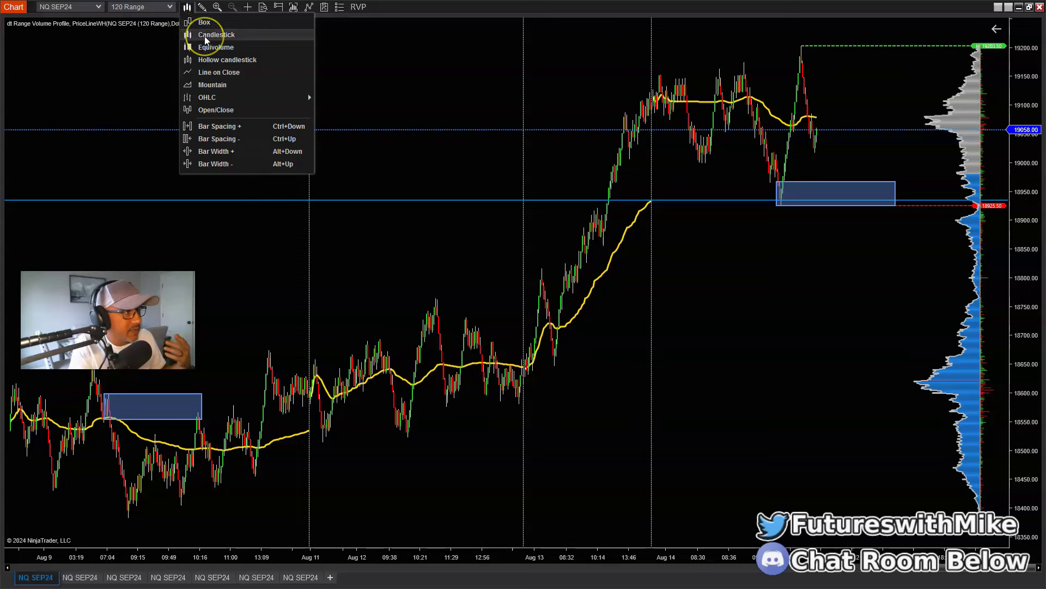
left_click(204, 72)
mouse_move(607, 115)
left_mouse_down()
mouse_move(617, 153)
mouse_move(643, 77)
mouse_move(694, 138)
mouse_move(734, 73)
mouse_move(726, 142)
mouse_move(701, 159)
left_mouse_up()
left_click(705, 163)
left_click_drag(786, 559, 532, 561)
left_click_drag(446, 147, 532, 85)
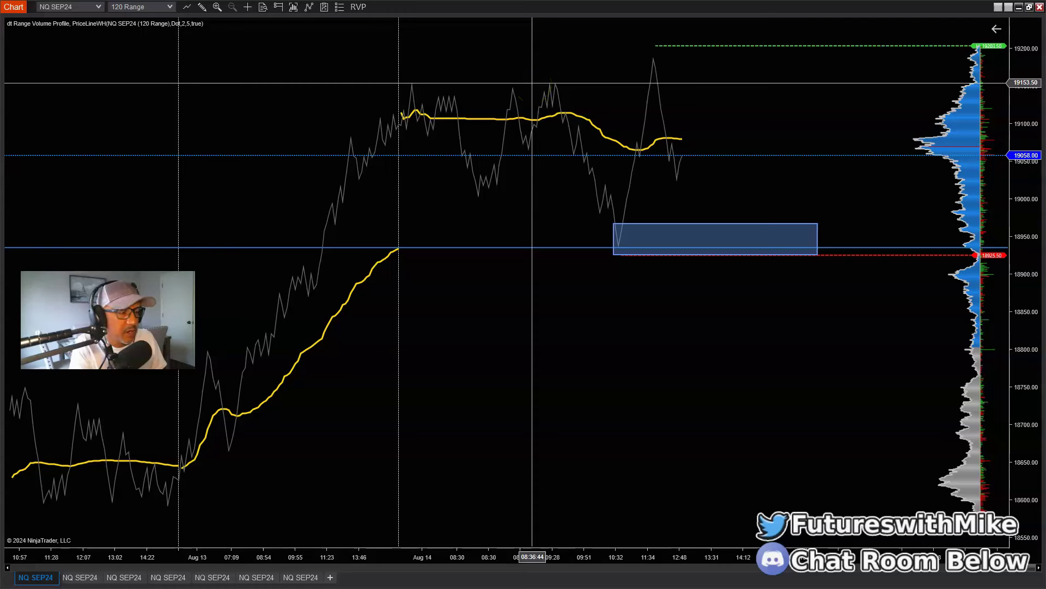
- Change the chart style back to Candlestick, keeping the August 13 and 14 sessions in view
mouse_move(579, 140)
left_mouse_down()
mouse_move(635, 238)
mouse_move(613, 223)
mouse_move(698, 145)
mouse_move(636, 112)
mouse_move(636, 98)
mouse_move(546, 99)
mouse_move(661, 100)
mouse_move(644, 106)
mouse_move(682, 262)
mouse_move(607, 243)
mouse_move(614, 250)
mouse_move(656, 77)
mouse_move(497, 88)
mouse_move(575, 89)
mouse_move(516, 89)
mouse_move(676, 156)
mouse_move(652, 119)
mouse_move(665, 95)
mouse_move(652, 93)
mouse_move(224, 293)
mouse_move(186, 284)
mouse_move(201, 35)
mouse_move(187, 7)
left_mouse_up()
left_click(187, 7)
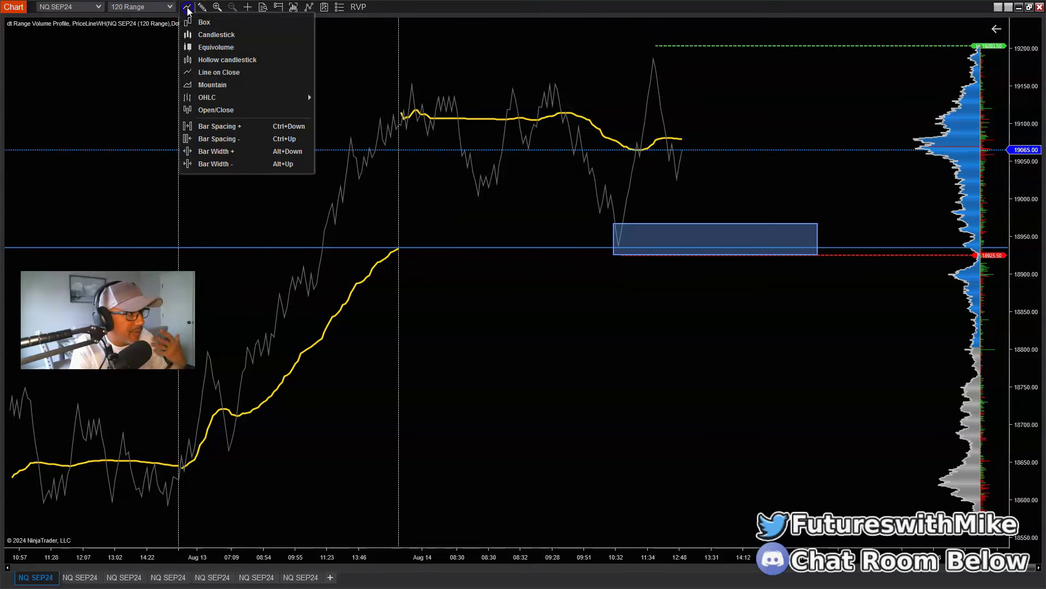
left_click(206, 37)
left_click_drag(674, 355, 746, 354)
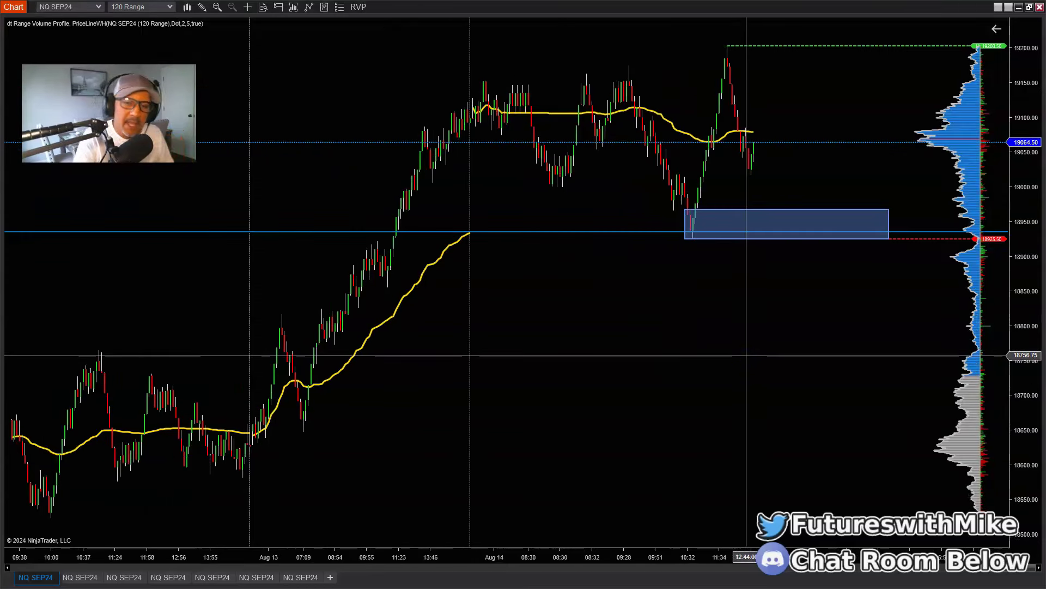